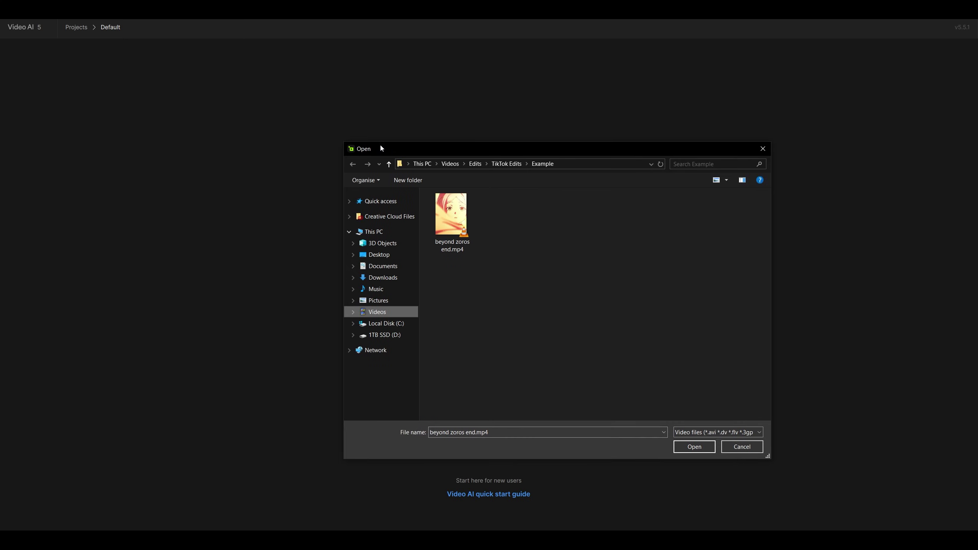
Step: Select beyond zoros end.mp4 in the Open dialog and load it
click(454, 223)
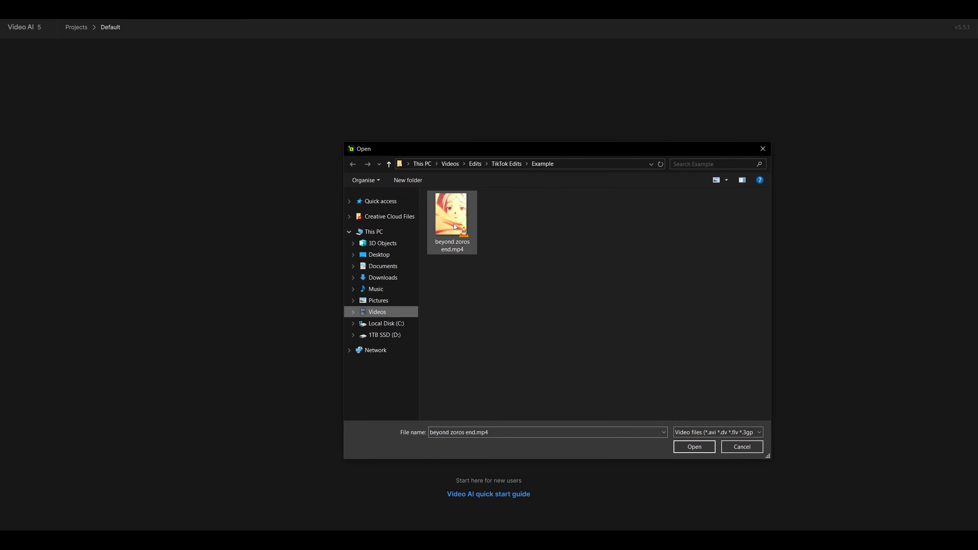
click(694, 446)
click(246, 382)
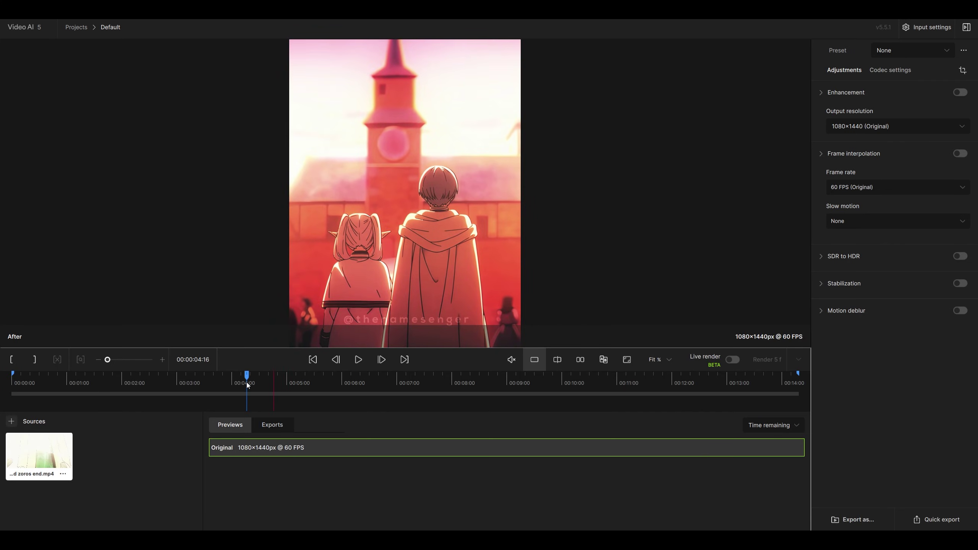
drag(246, 382, 313, 390)
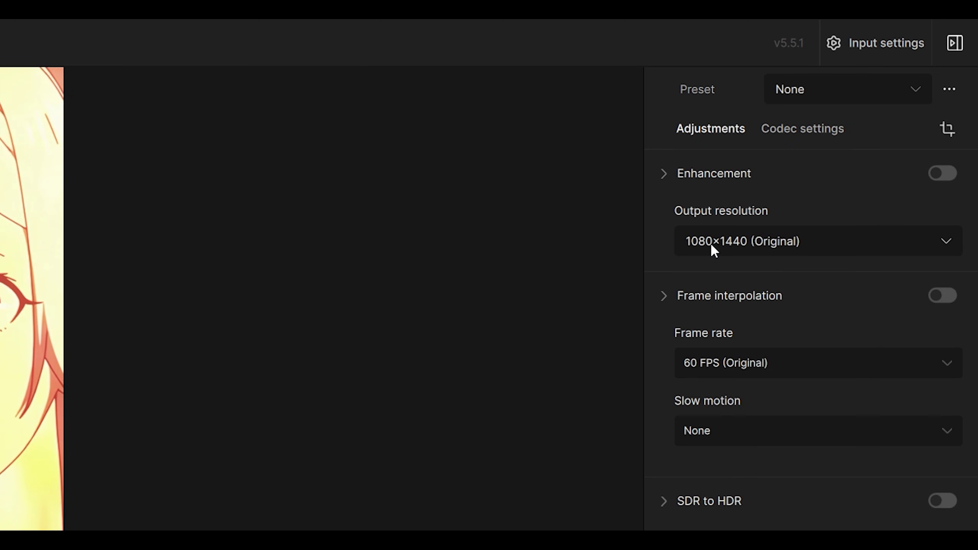
Step: Turn on enhancement and set a custom output resolution with width 2160
click(937, 171)
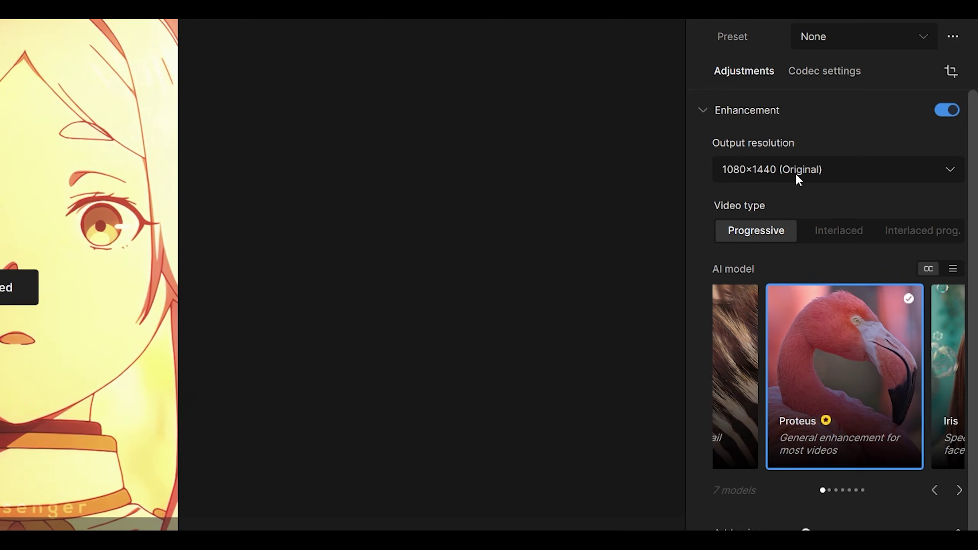
click(765, 170)
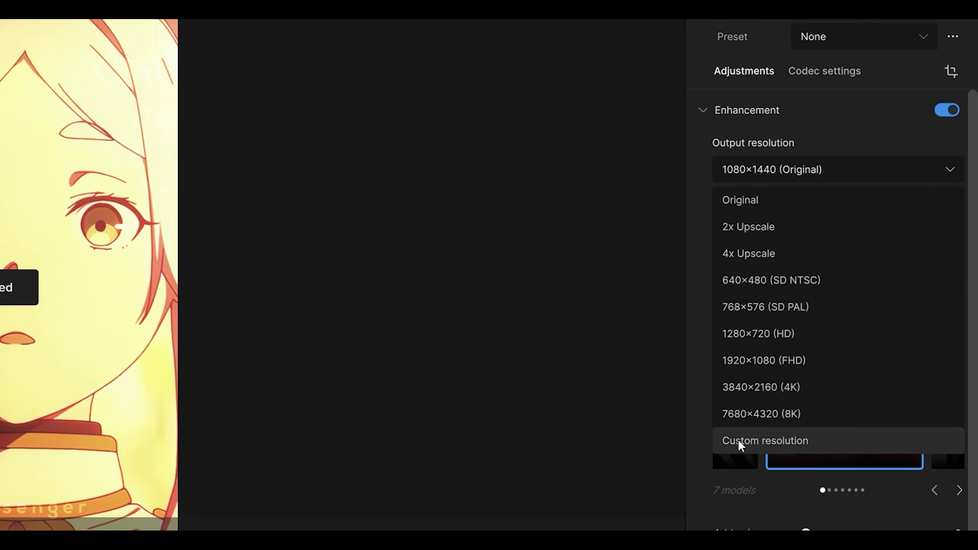
click(767, 438)
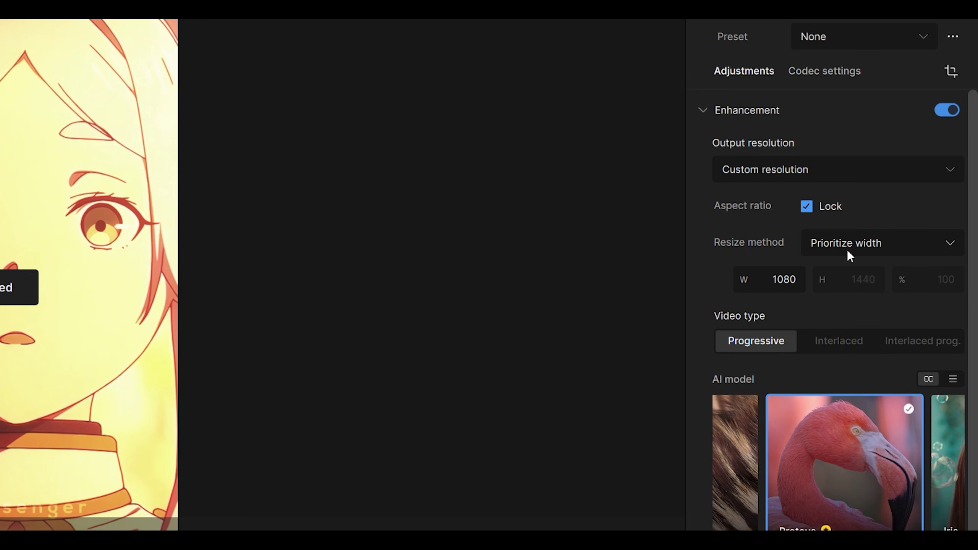
click(787, 280)
click(796, 280)
double_click(796, 280)
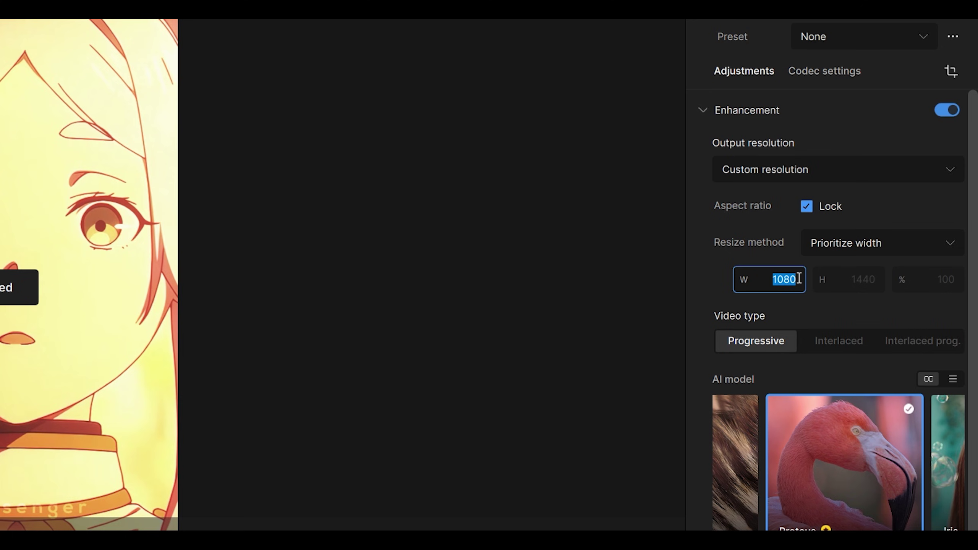
key(BackSpace)
text(2160)
key(Return)
click(832, 306)
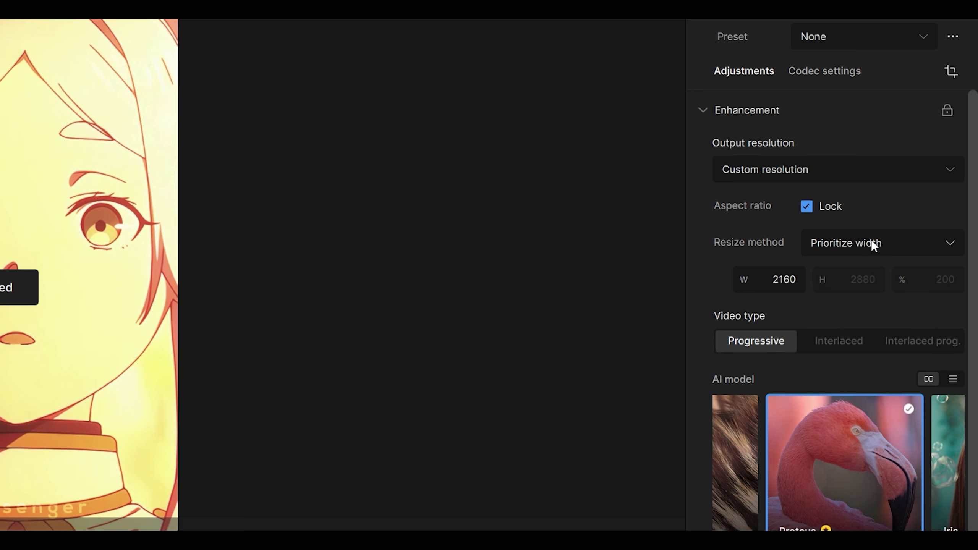
Step: Try Prioritize height and edit the height, then reselect the 2160 width
click(867, 243)
click(863, 299)
click(853, 279)
double_click(853, 280)
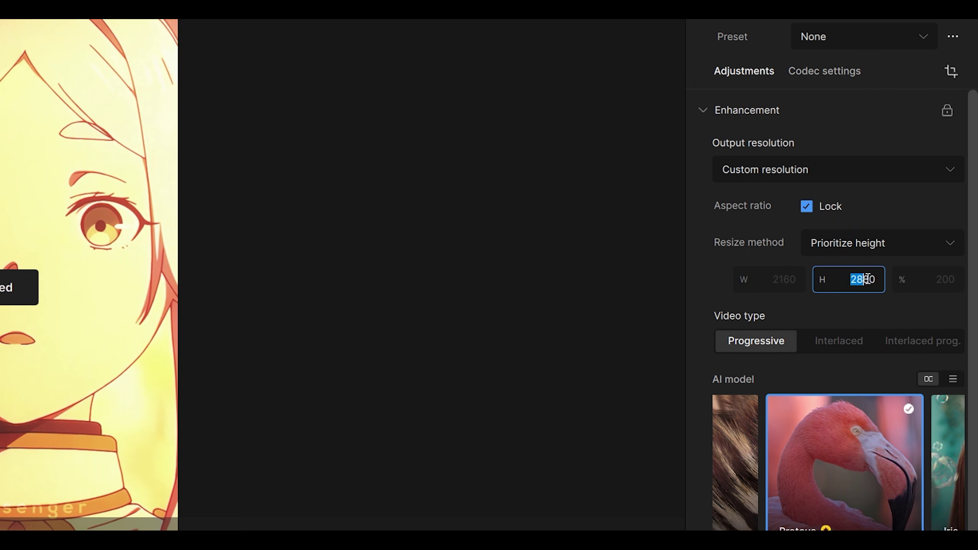
text(2160)
key(Return)
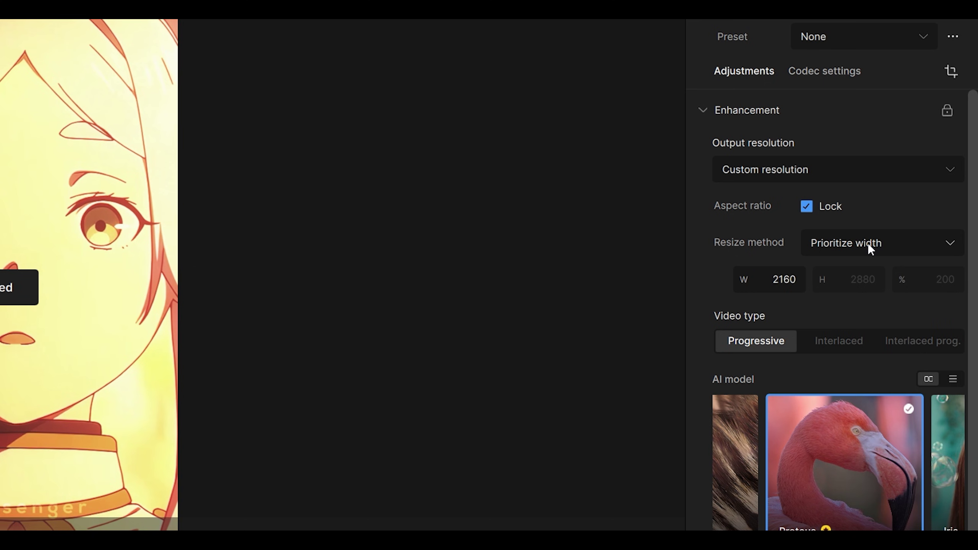
double_click(780, 279)
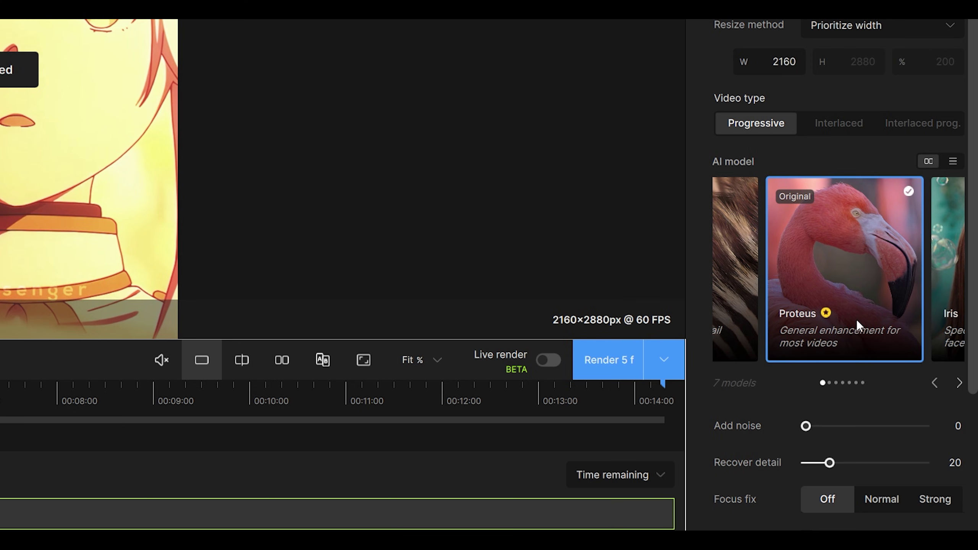
Step: Browse the Gaia and Artemis model cards, then settle back on Proteus
click(933, 383)
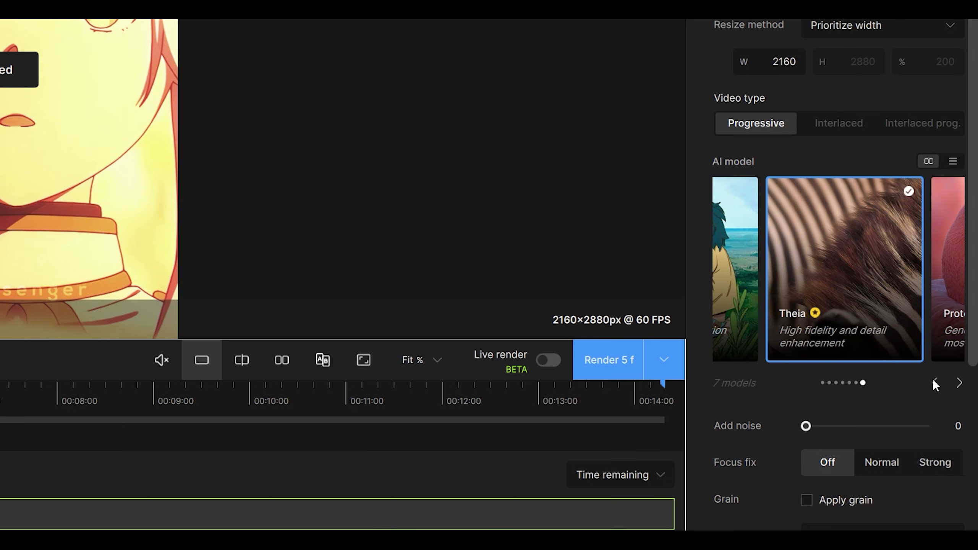
click(934, 382)
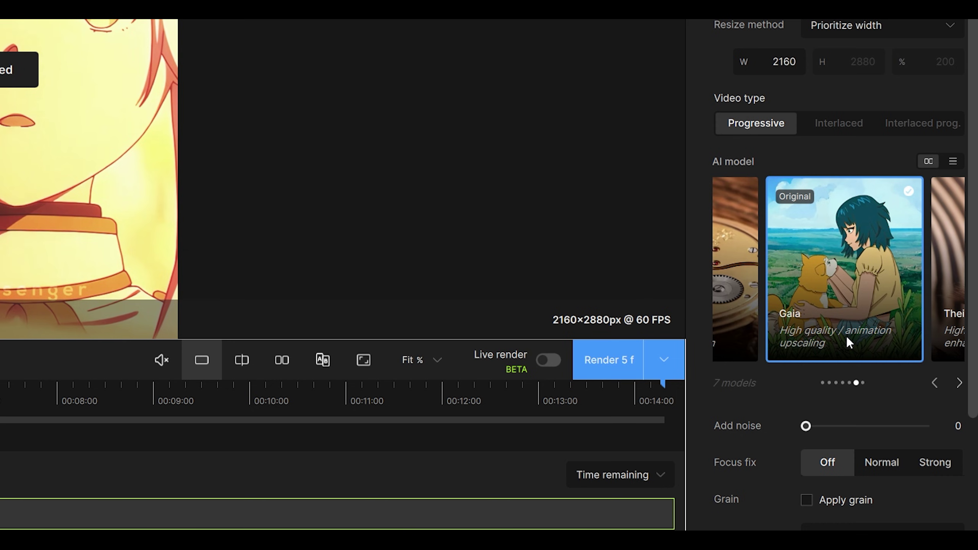
click(959, 382)
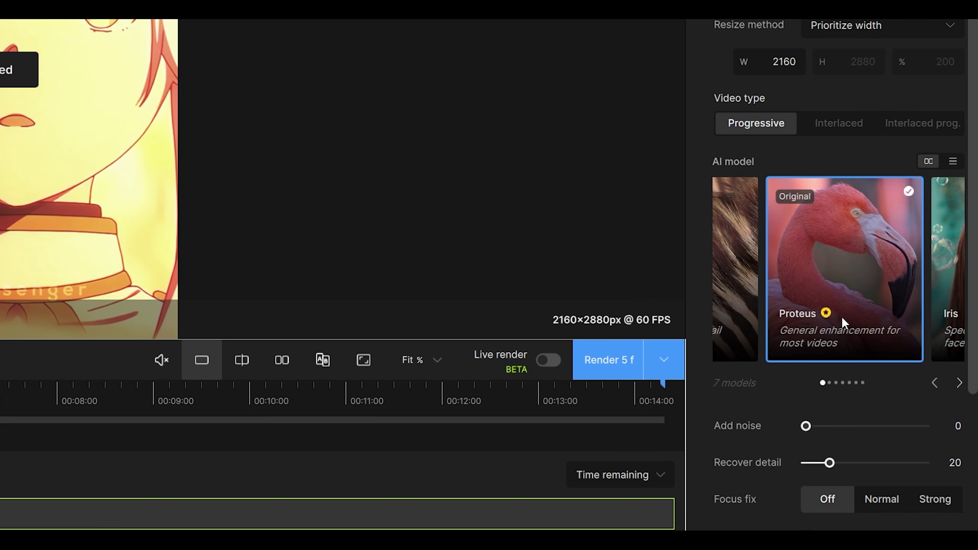
click(934, 382)
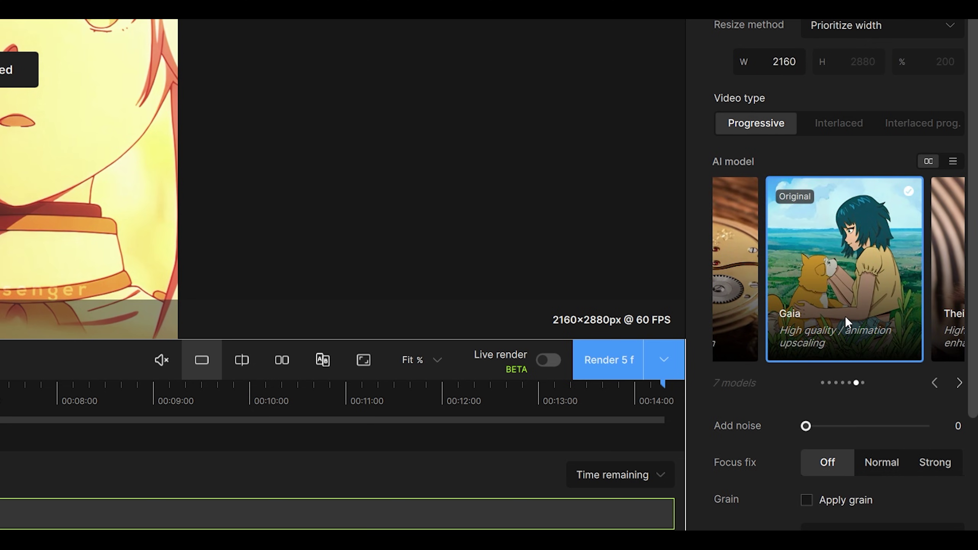
click(932, 381)
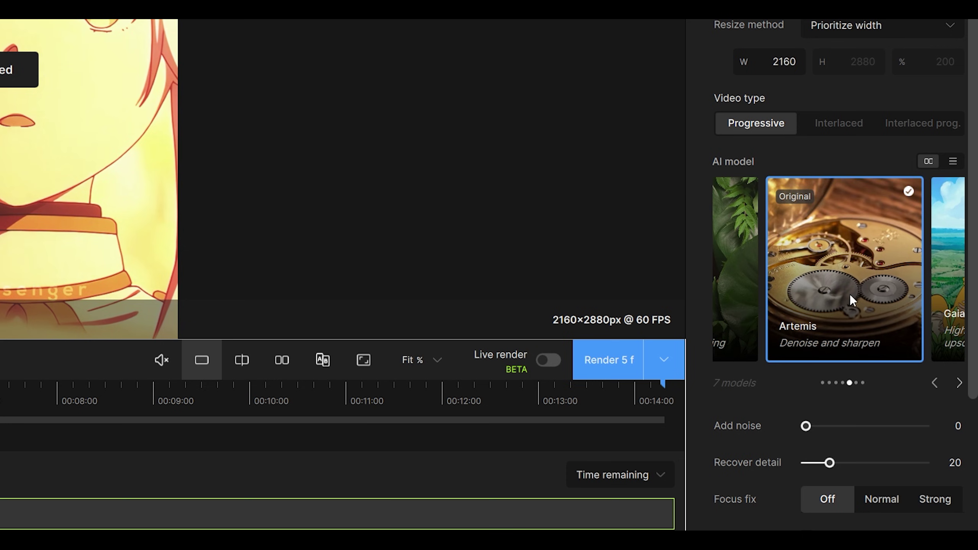
click(960, 382)
click(960, 381)
click(959, 382)
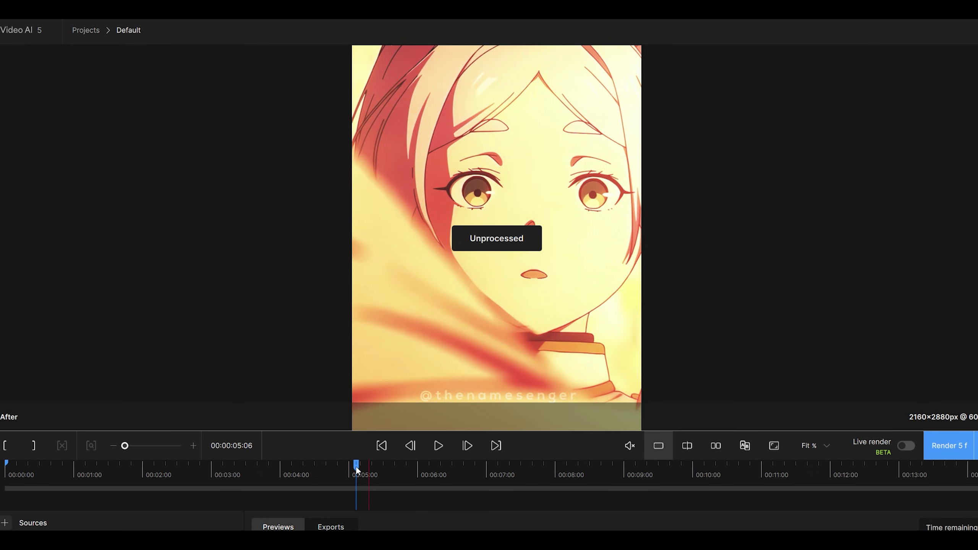
Step: Render a Min (5-frame) preview starting near the 00:05 mark
mouse_move(356, 469)
mouse_down()
mouse_move(389, 468)
mouse_move(367, 472)
mouse_up()
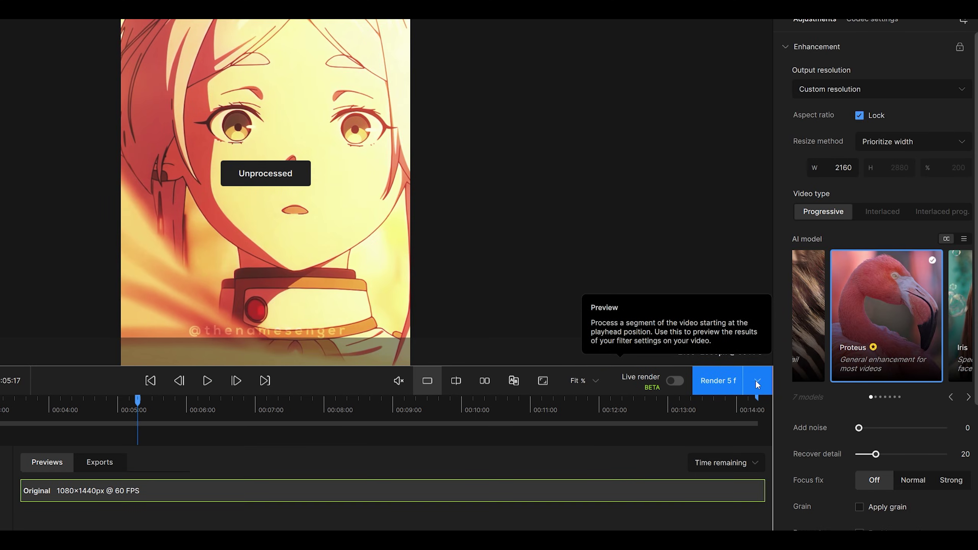
click(757, 380)
click(714, 425)
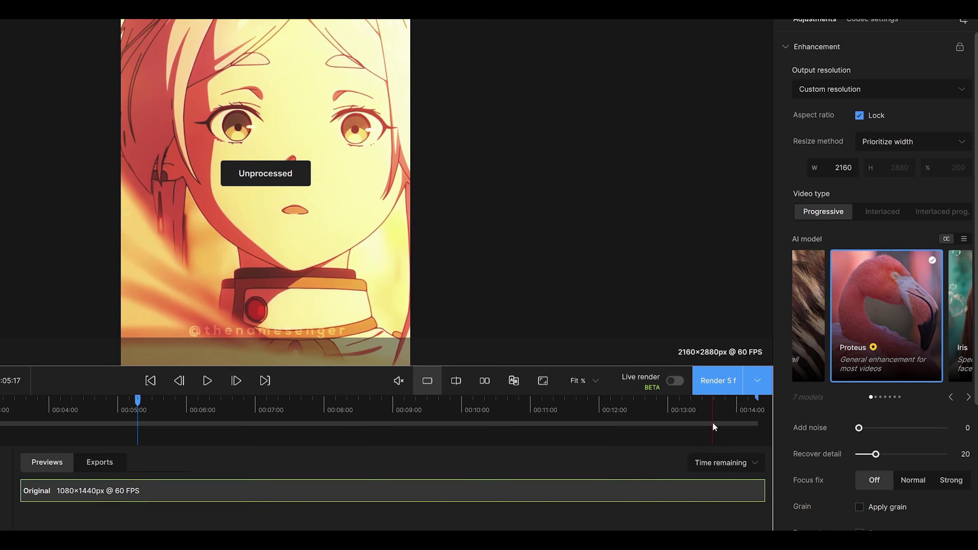
click(716, 382)
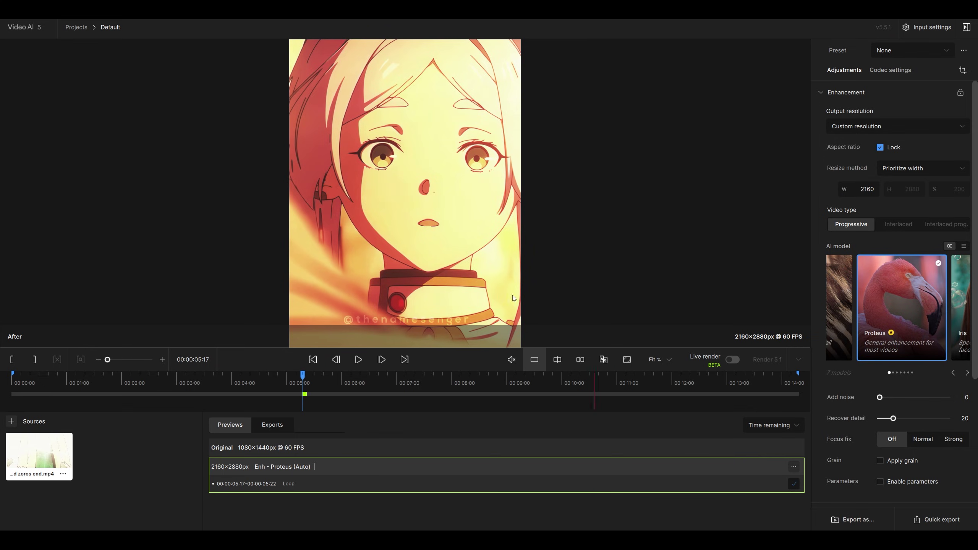
scroll(446, 161, up, 2)
scroll(449, 155, up, 1)
scroll(460, 135, up, 1)
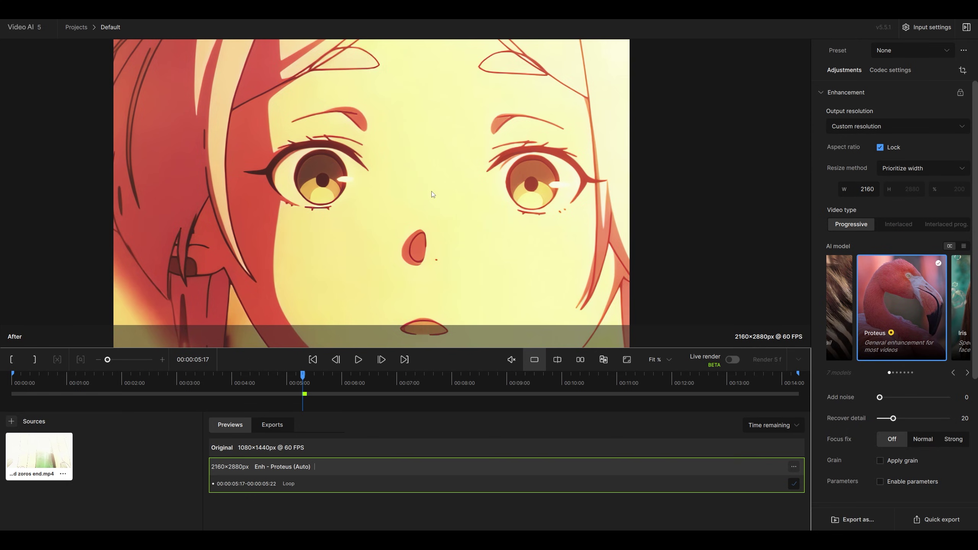
scroll(432, 195, up, 2)
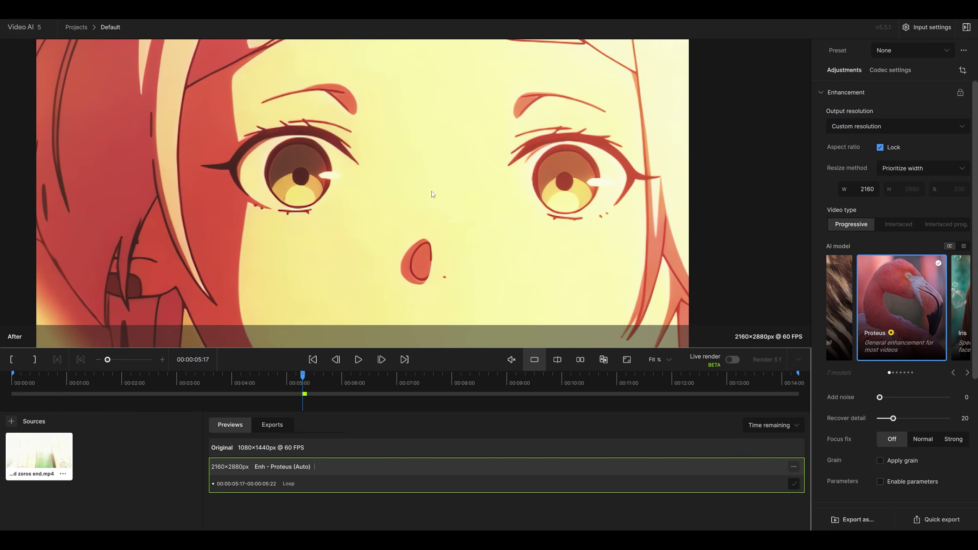
Step: Enable Split view and drag the Before/After divider back and forth
click(553, 364)
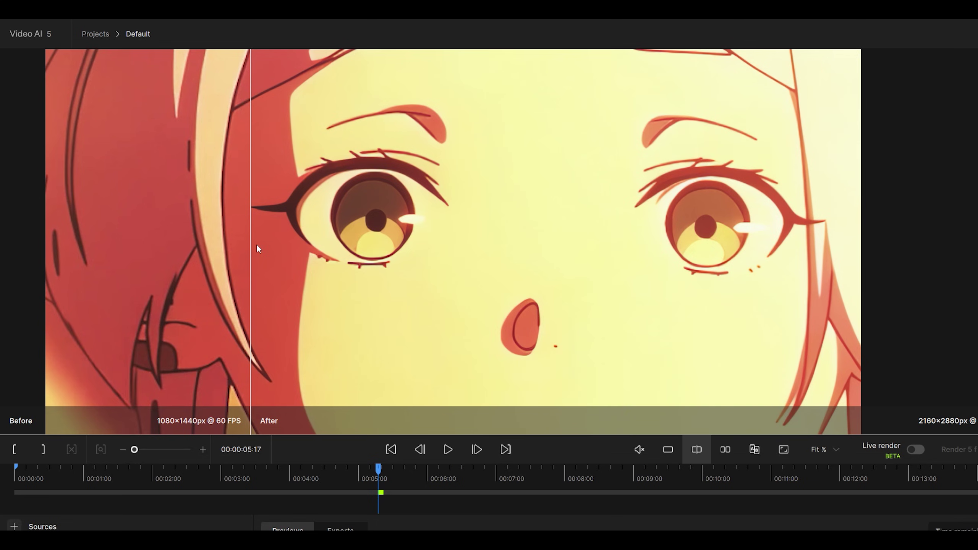
mouse_move(249, 224)
mouse_down()
mouse_move(890, 253)
mouse_move(162, 286)
mouse_move(26, 281)
mouse_move(36, 279)
mouse_up()
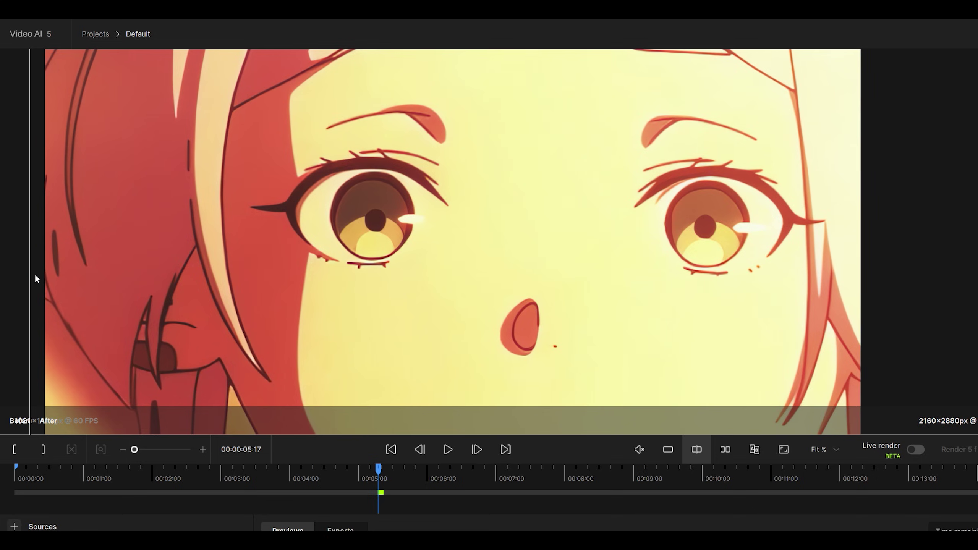
scroll(552, 316, up, 5)
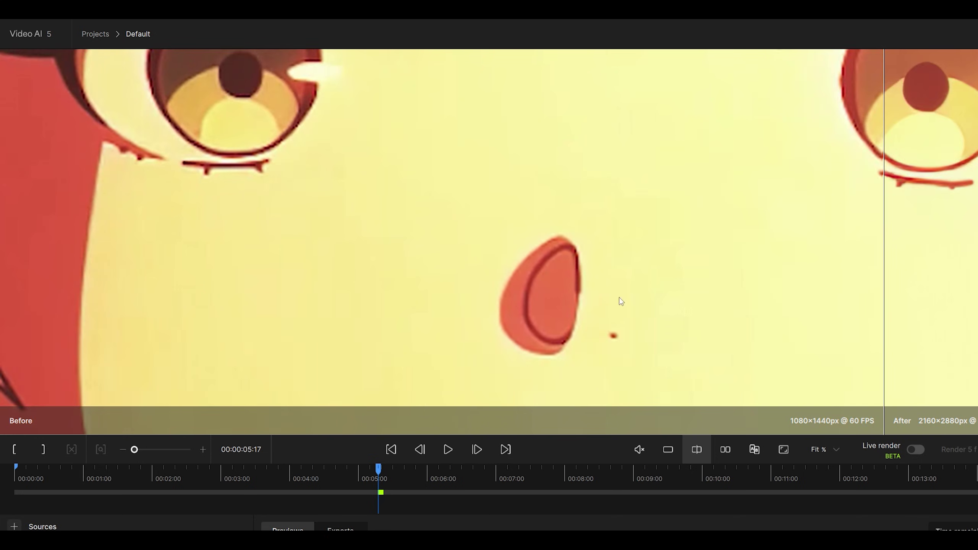
scroll(620, 301, up, 3)
mouse_move(883, 285)
mouse_down()
mouse_move(360, 298)
mouse_move(243, 284)
mouse_up()
scroll(433, 234, down, 2)
scroll(576, 303, down, 2)
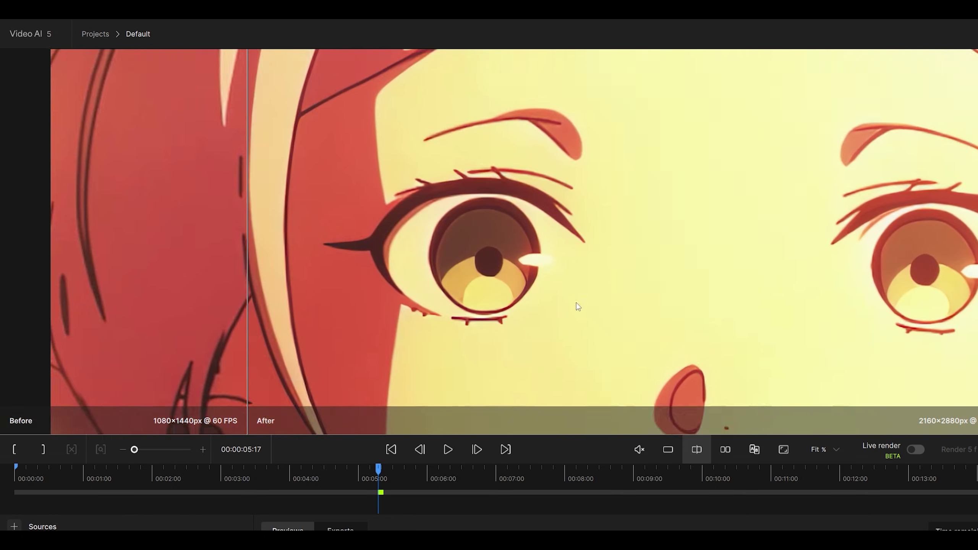
scroll(576, 303, up, 3)
mouse_move(248, 268)
mouse_down()
mouse_move(950, 274)
mouse_move(158, 287)
mouse_up()
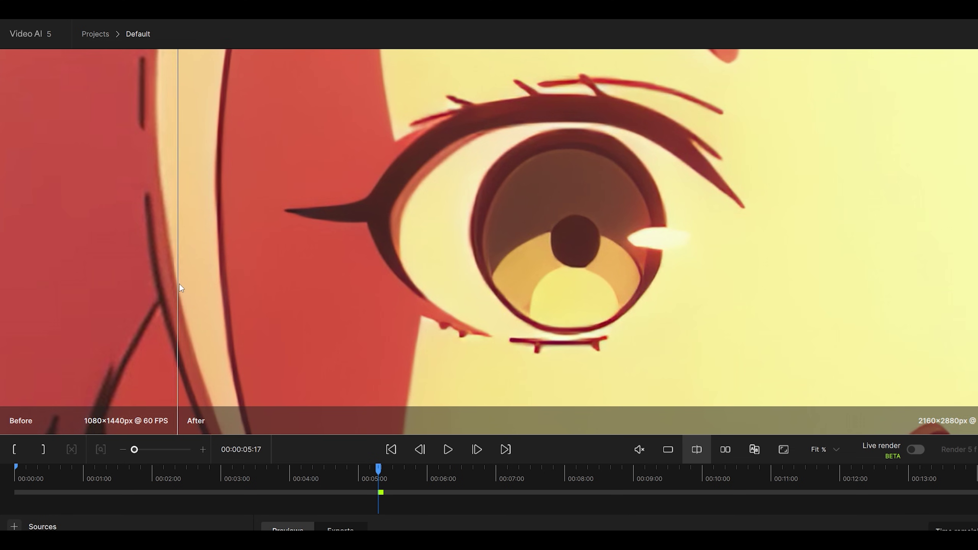
scroll(488, 176, down, 2)
scroll(488, 176, down, 2)
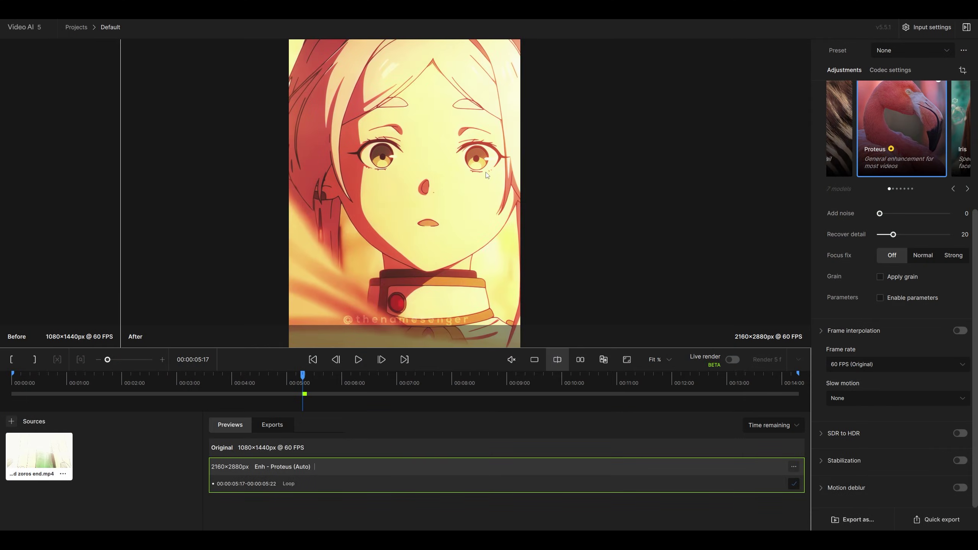
scroll(487, 174, up, 2)
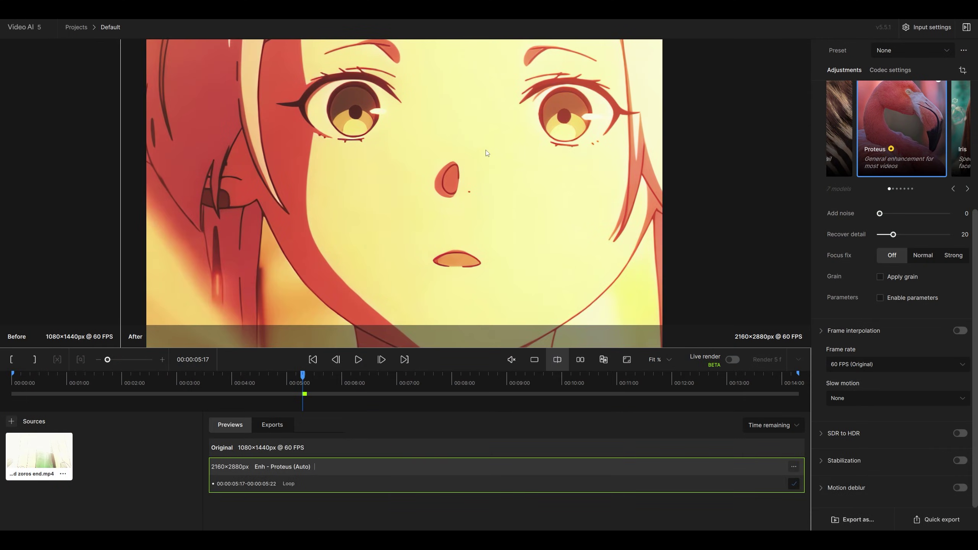
scroll(486, 153, down, 2)
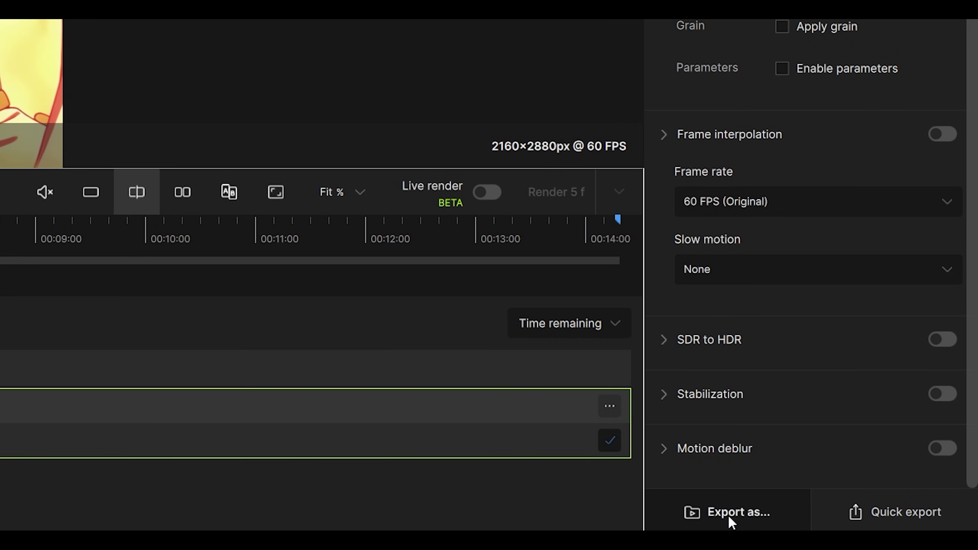
Step: Export the enhanced video as an MP4 into the Example folder
click(731, 513)
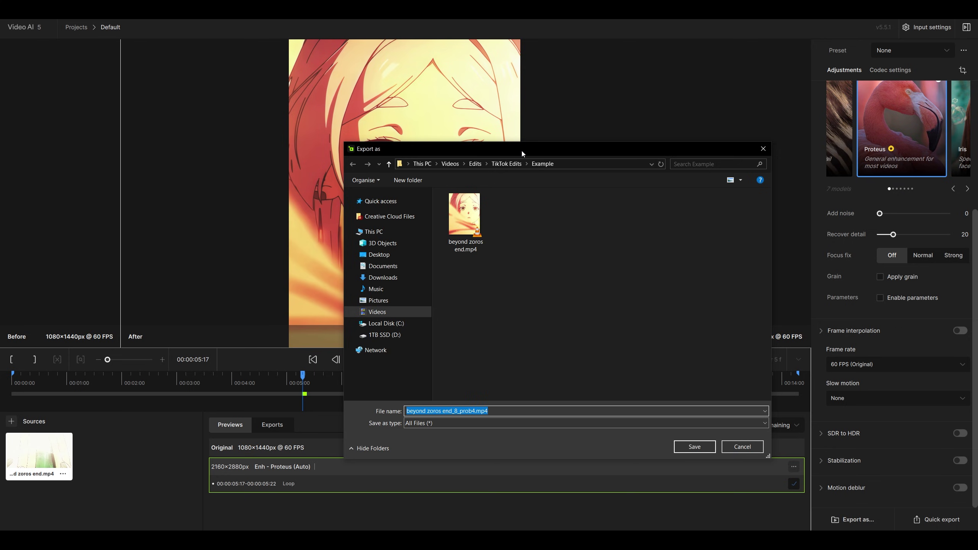
drag(521, 154, 482, 125)
click(655, 419)
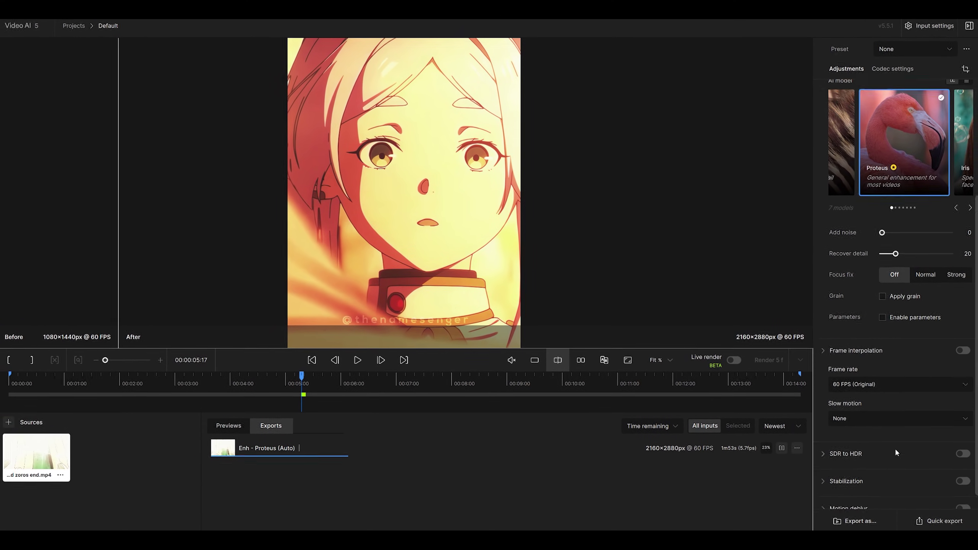
scroll(895, 448, up, 3)
scroll(895, 448, down, 5)
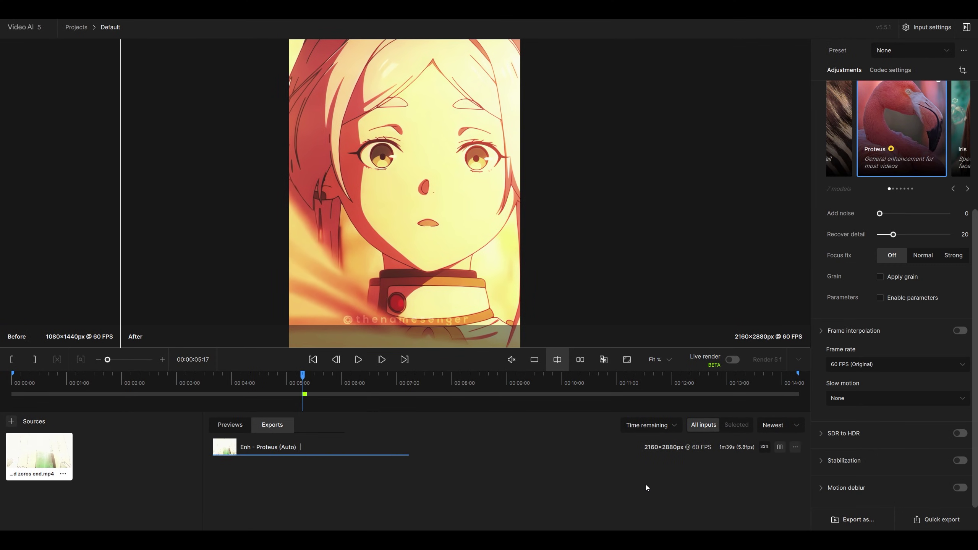